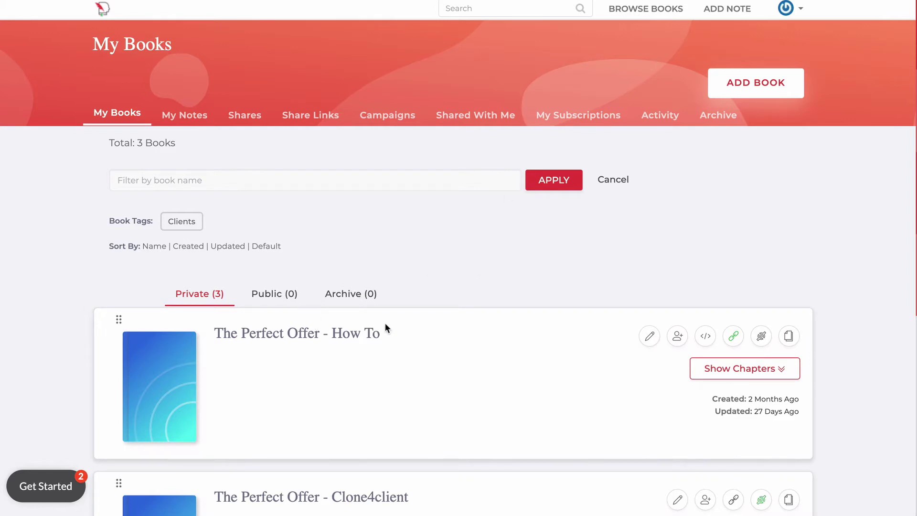
Open the account's profile page and look over its banner and profile details
{"action": "left_click", "coordinate": [800, 10]}
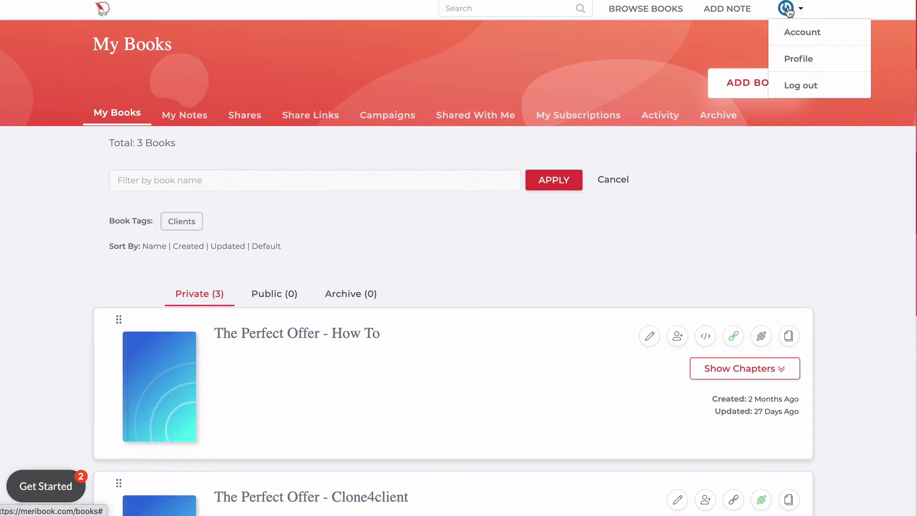
{"action": "left_click", "coordinate": [803, 60]}
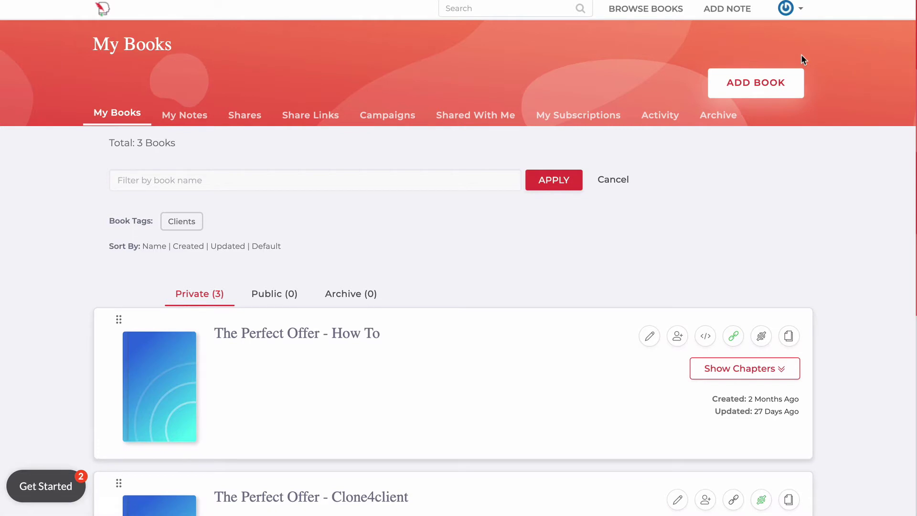
{"action": "scroll", "coordinate": [446, 339], "scroll_direction": "down", "scroll_amount": 3}
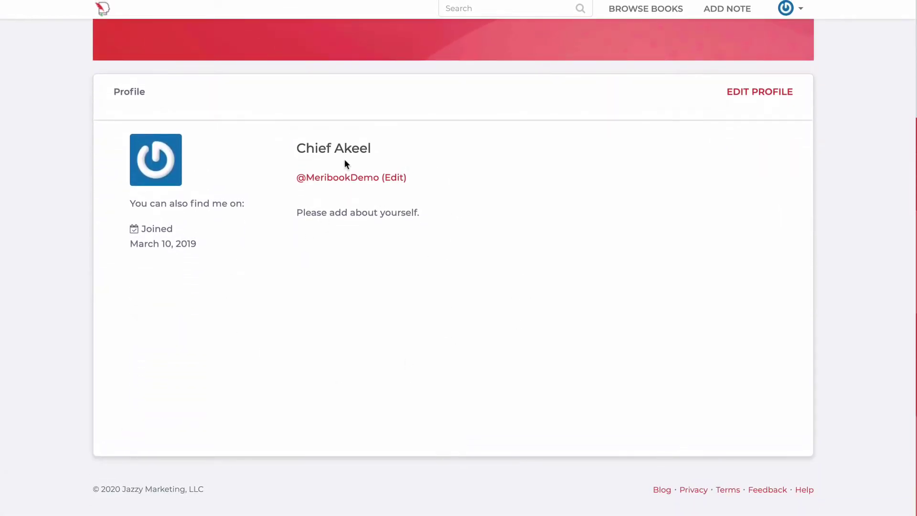
{"action": "scroll", "coordinate": [383, 142], "scroll_direction": "up", "scroll_amount": 3}
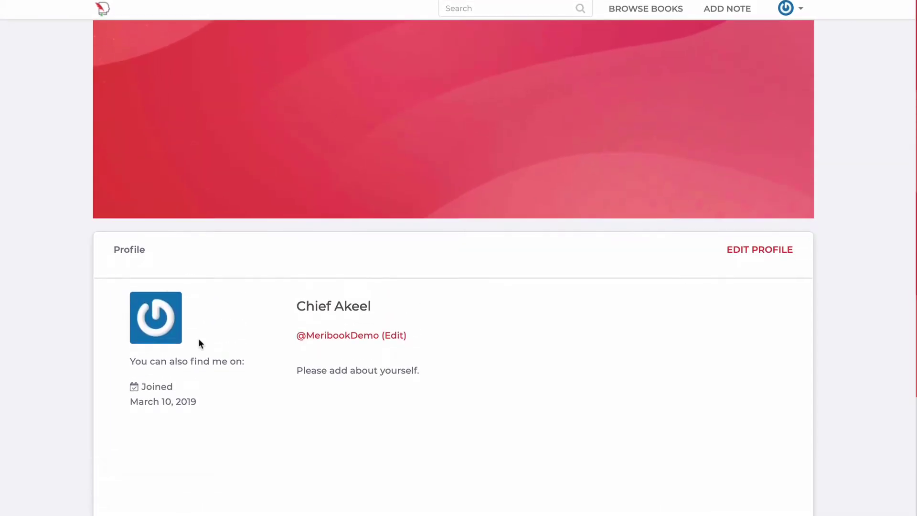
{"action": "scroll", "coordinate": [199, 339], "scroll_direction": "down", "scroll_amount": 3}
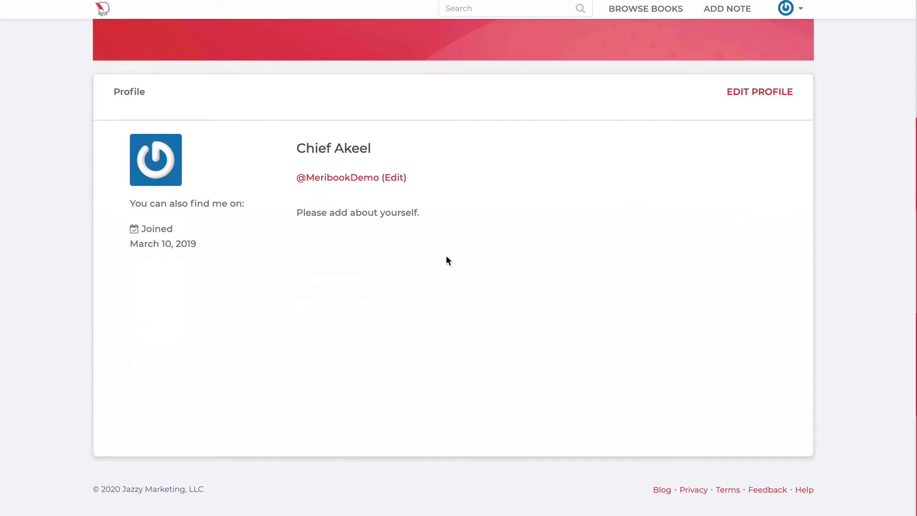
Set the permissions of the book "The Perfect Offer - How To" to Public, save it, and check the profile page
{"action": "left_click", "coordinate": [105, 14]}
{"action": "scroll", "coordinate": [268, 237], "scroll_direction": "down", "scroll_amount": 5}
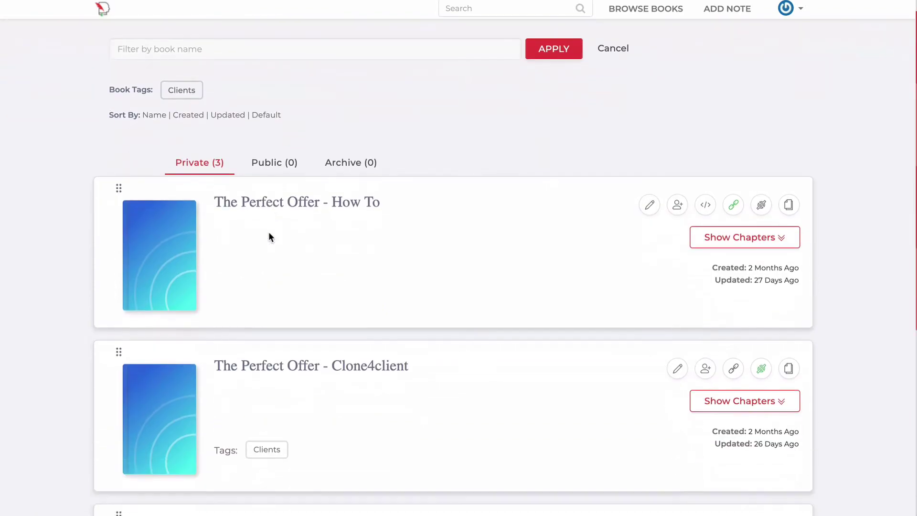
{"action": "scroll", "coordinate": [268, 237], "scroll_direction": "up", "scroll_amount": 5}
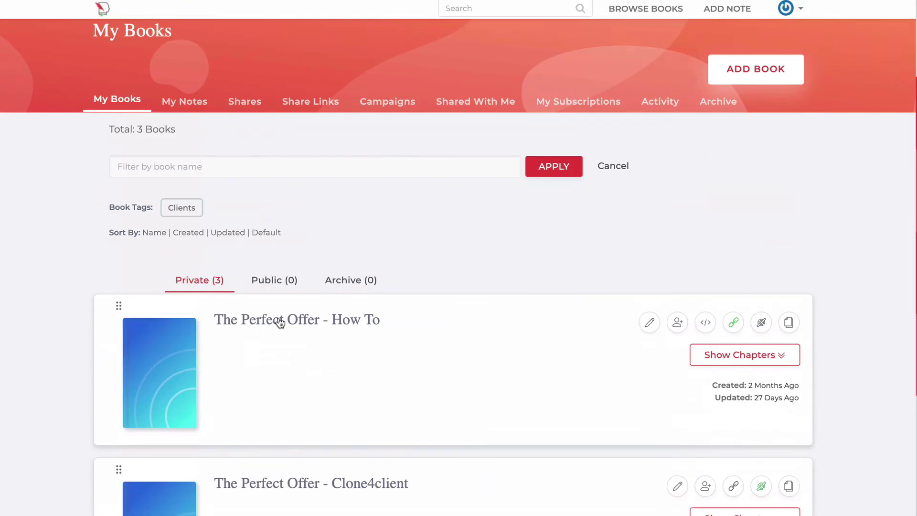
{"action": "left_click", "coordinate": [648, 325]}
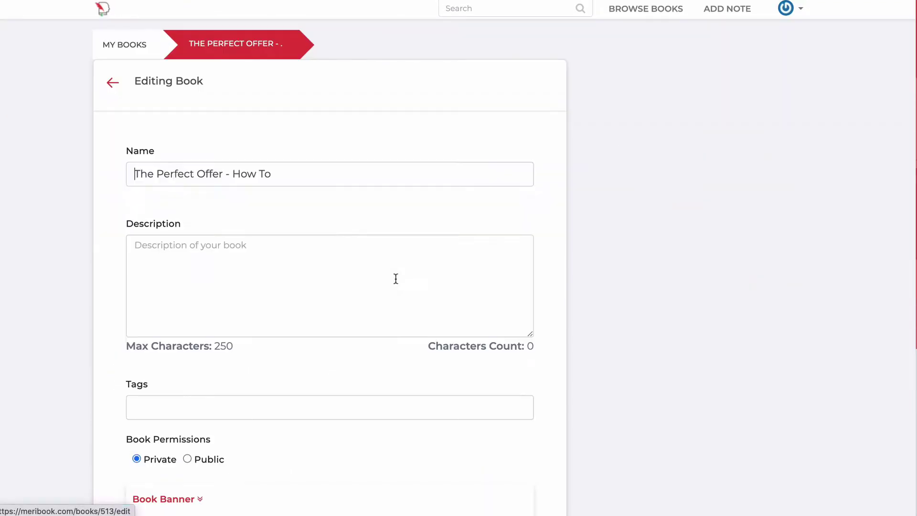
{"action": "scroll", "coordinate": [395, 278], "scroll_direction": "down", "scroll_amount": 5}
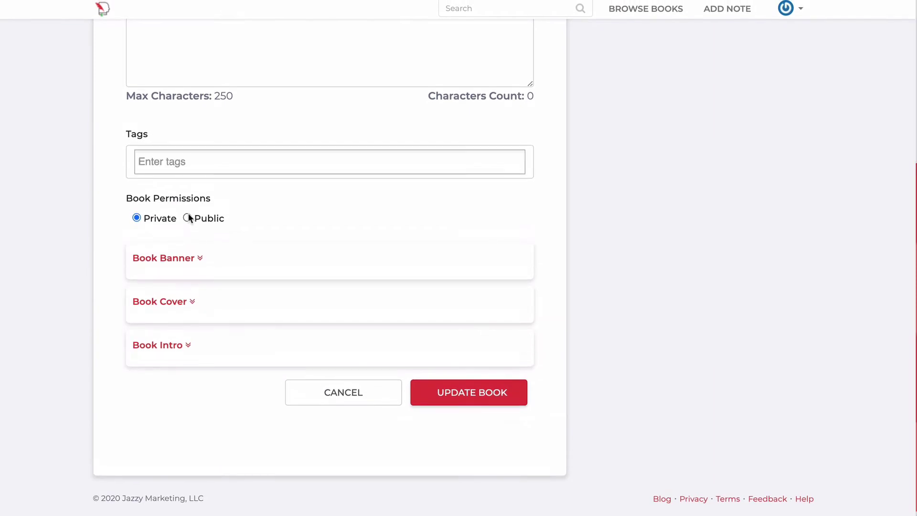
{"action": "left_click", "coordinate": [188, 217]}
{"action": "left_click", "coordinate": [481, 402]}
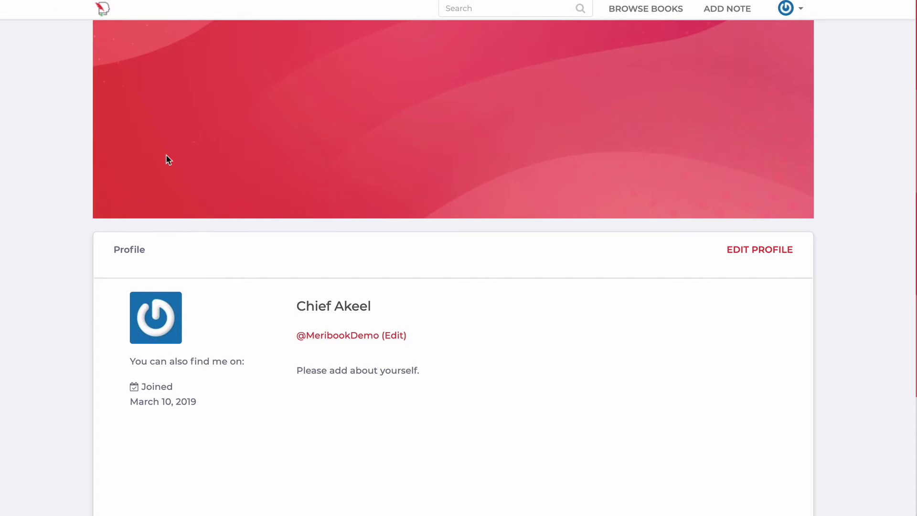
{"action": "scroll", "coordinate": [165, 153], "scroll_direction": "down", "scroll_amount": 3}
Open the private book "The Perfect Offer - Clone4client" from My Books and move it to the archive
{"action": "scroll", "coordinate": [345, 285], "scroll_direction": "down", "scroll_amount": 3}
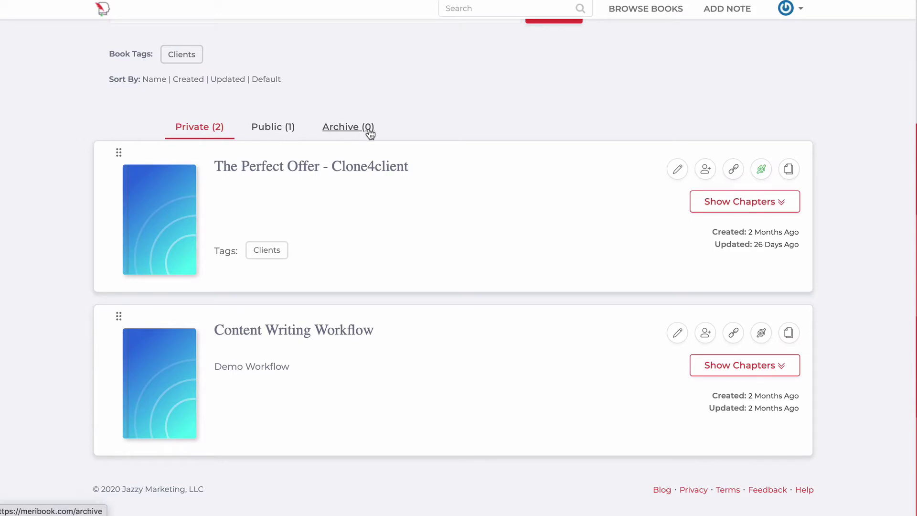
{"action": "scroll", "coordinate": [288, 238], "scroll_direction": "up", "scroll_amount": 1}
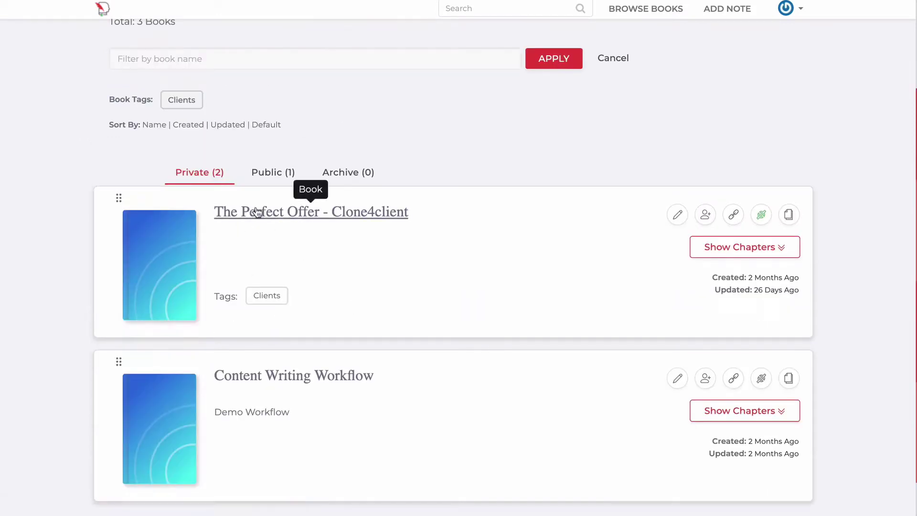
{"action": "left_click", "coordinate": [326, 220]}
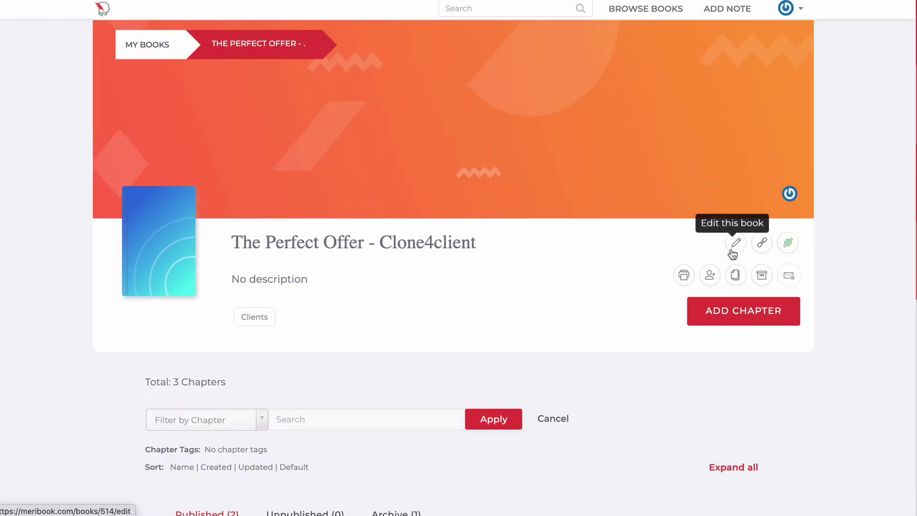
{"action": "left_click", "coordinate": [763, 276]}
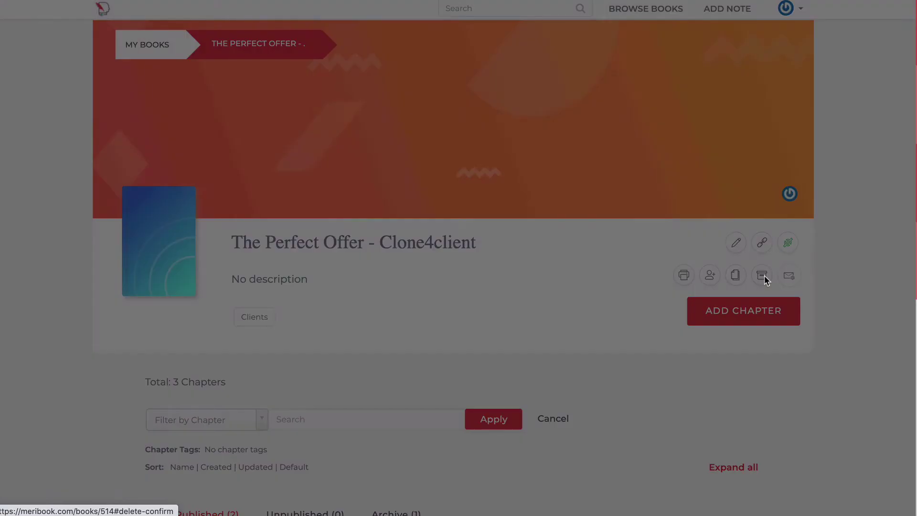
{"action": "left_click", "coordinate": [682, 218]}
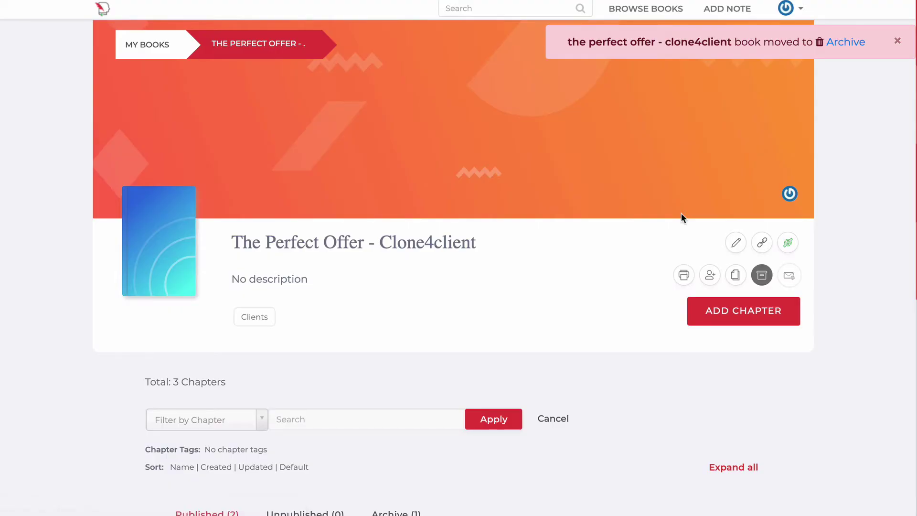
Return to My Books and review the private, public and archived book lists
{"action": "left_click", "coordinate": [254, 55]}
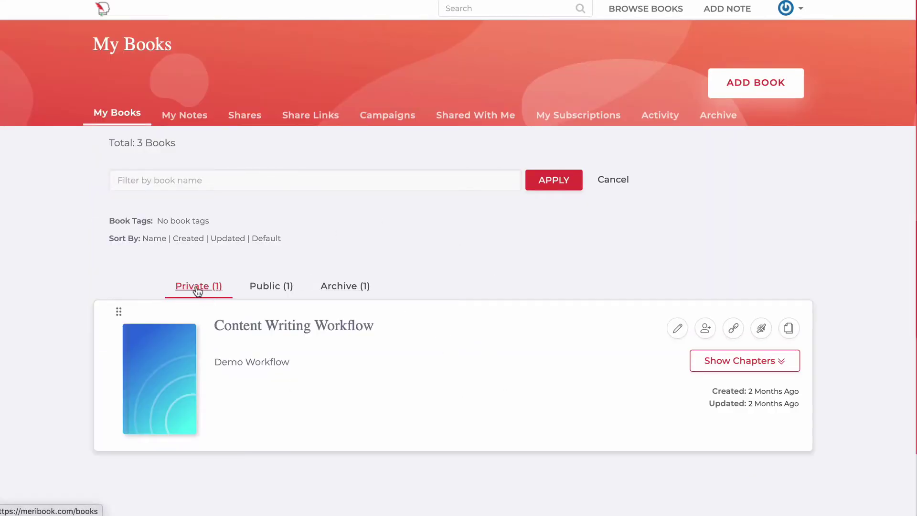
{"action": "left_click", "coordinate": [267, 294]}
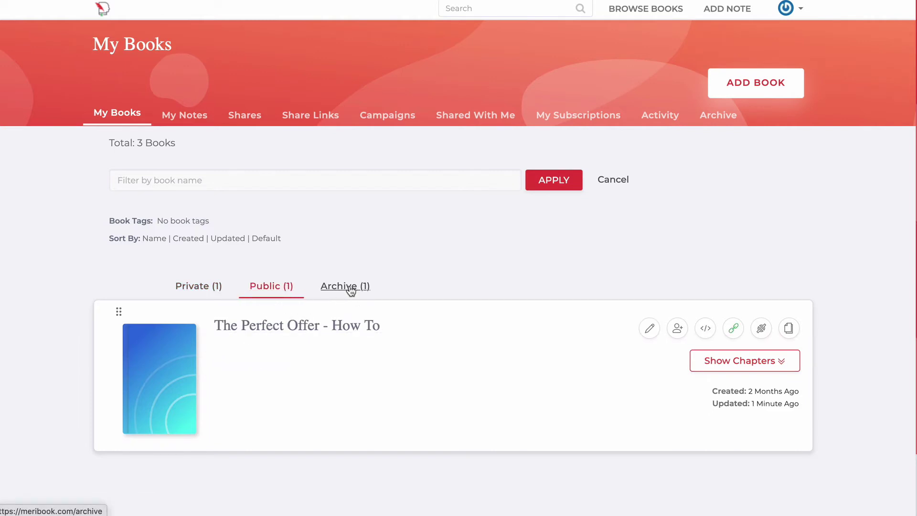
{"action": "left_click", "coordinate": [350, 287]}
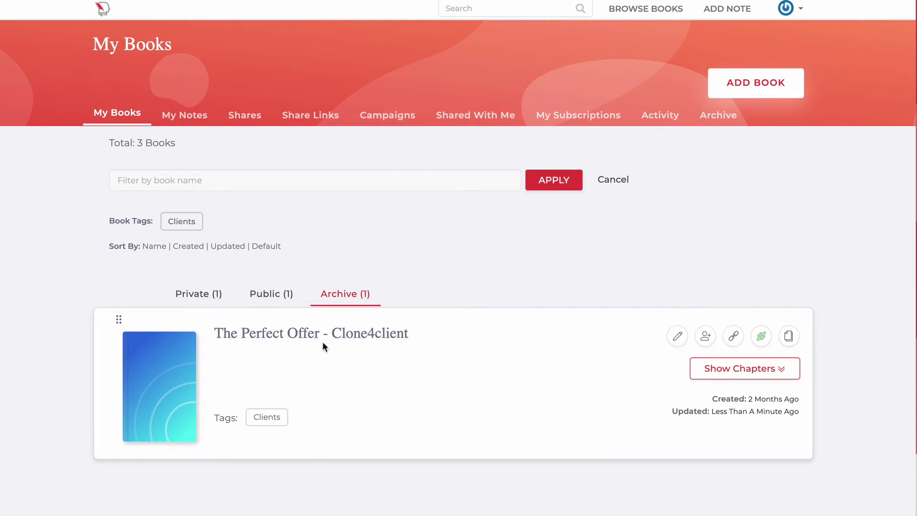
{"action": "scroll", "coordinate": [322, 341], "scroll_direction": "down", "scroll_amount": 1}
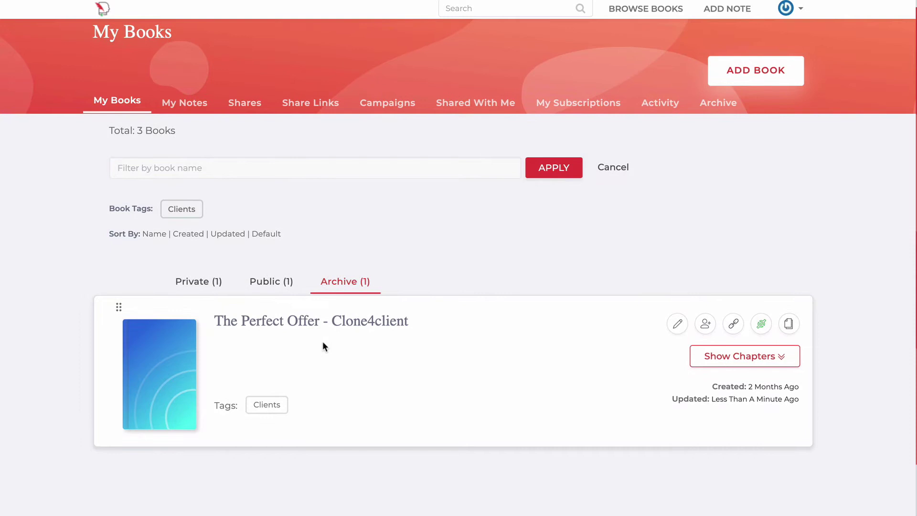
Open the public book "The Perfect Offer - How To" and expand the sections of "Crafting the perfect offer!" and "Chapter test"
{"action": "left_click", "coordinate": [269, 284]}
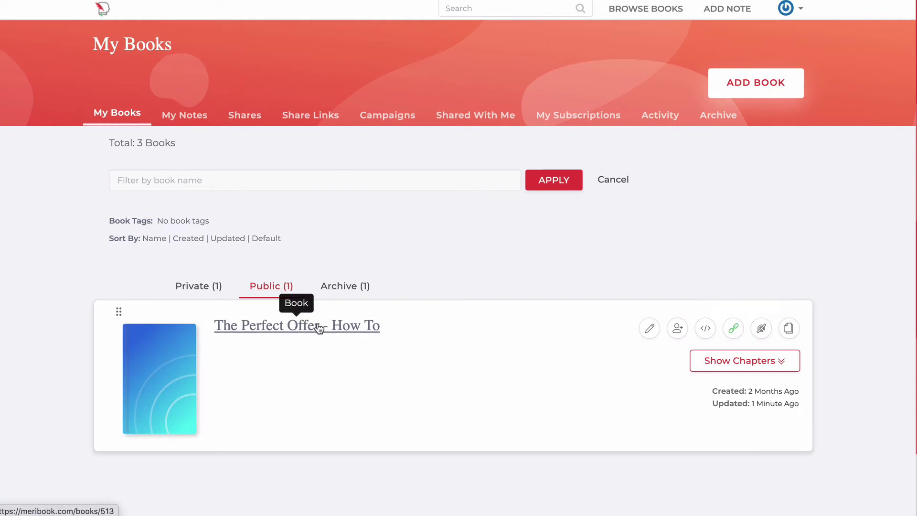
{"action": "left_click", "coordinate": [301, 329]}
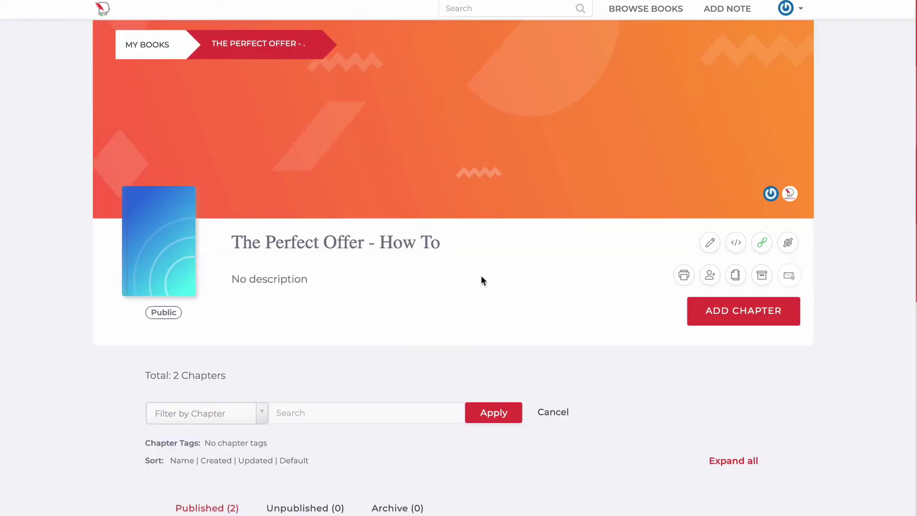
{"action": "scroll", "coordinate": [481, 281], "scroll_direction": "down", "scroll_amount": 5}
{"action": "scroll", "coordinate": [481, 281], "scroll_direction": "down", "scroll_amount": 2}
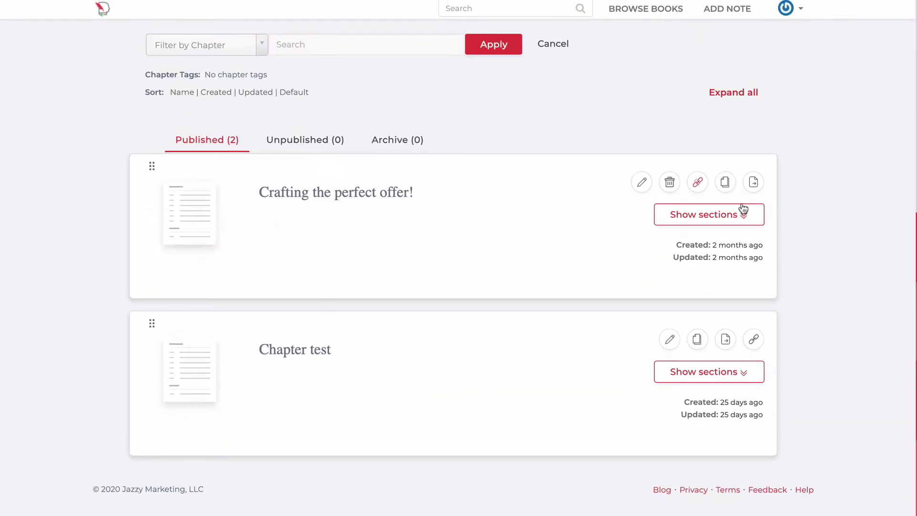
{"action": "left_click", "coordinate": [707, 215]}
{"action": "scroll", "coordinate": [320, 187], "scroll_direction": "down", "scroll_amount": 2}
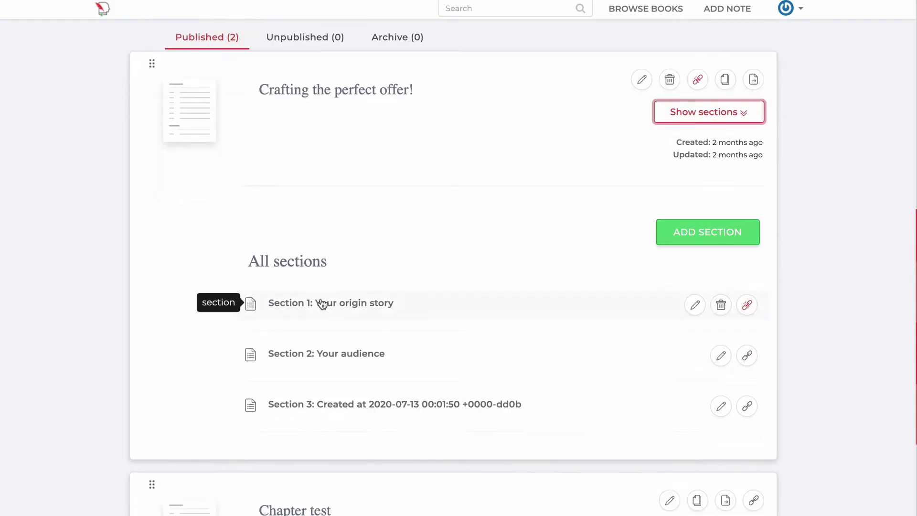
{"action": "scroll", "coordinate": [340, 390], "scroll_direction": "down", "scroll_amount": 3}
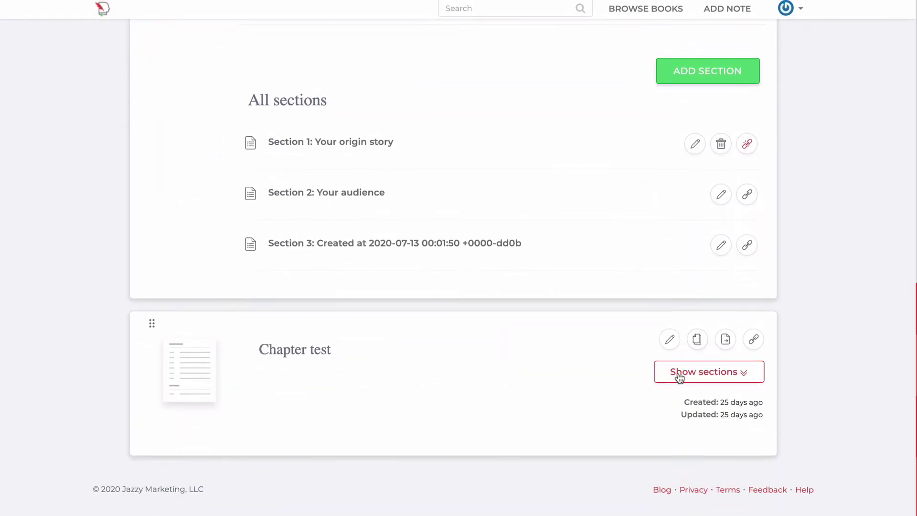
{"action": "left_click", "coordinate": [679, 374]}
{"action": "scroll", "coordinate": [679, 375], "scroll_direction": "down", "scroll_amount": 4}
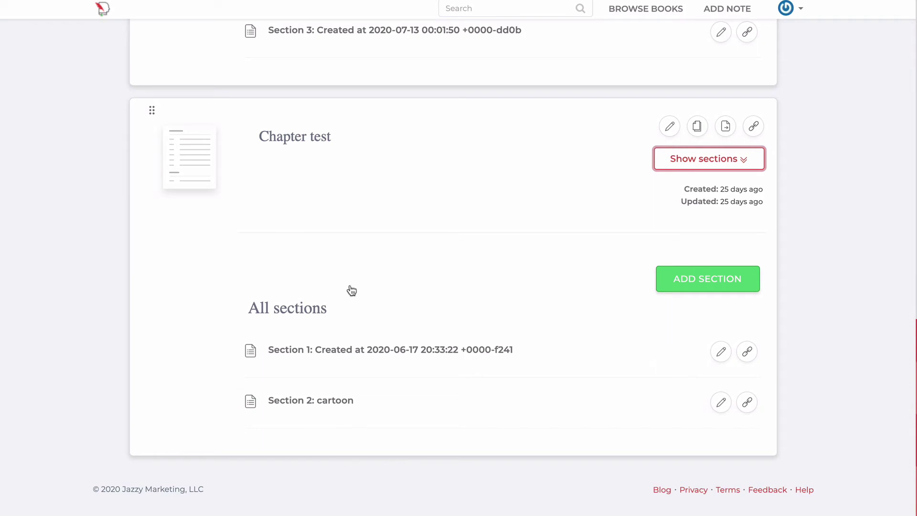
{"action": "scroll", "coordinate": [349, 287], "scroll_direction": "up", "scroll_amount": 1}
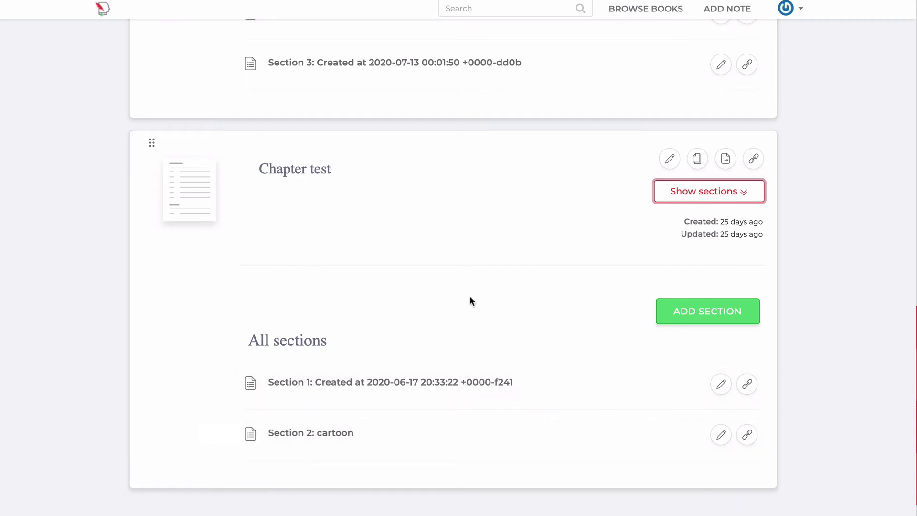
Set the status of "Chapter test" to Unpublished and save the chapter
{"action": "left_click", "coordinate": [670, 163]}
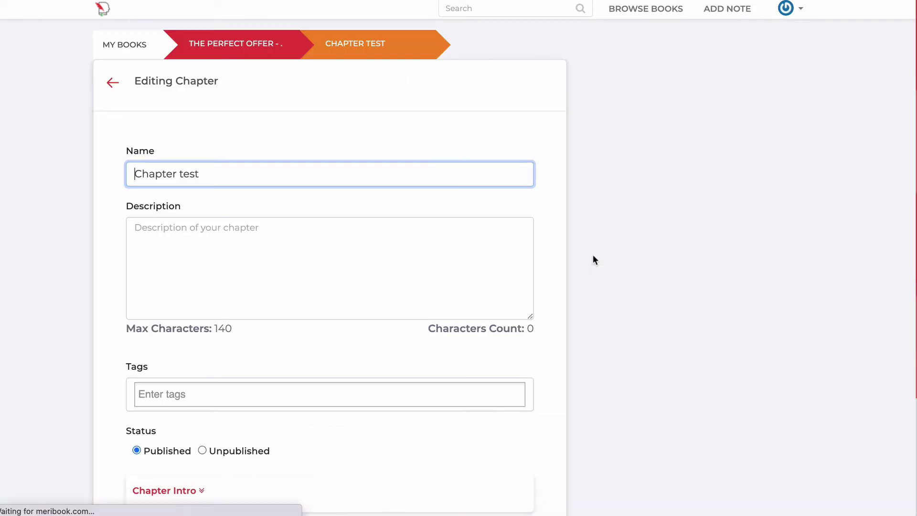
{"action": "scroll", "coordinate": [352, 245], "scroll_direction": "down", "scroll_amount": 3}
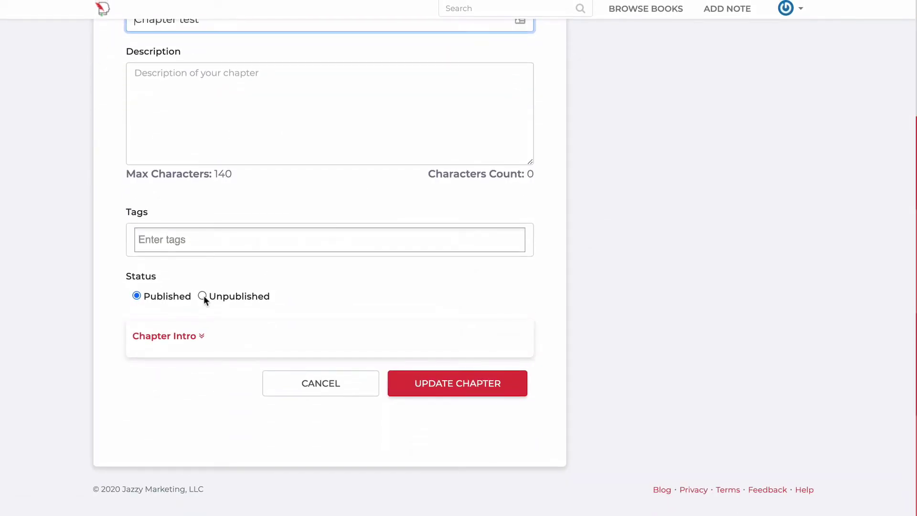
{"action": "left_click", "coordinate": [202, 296]}
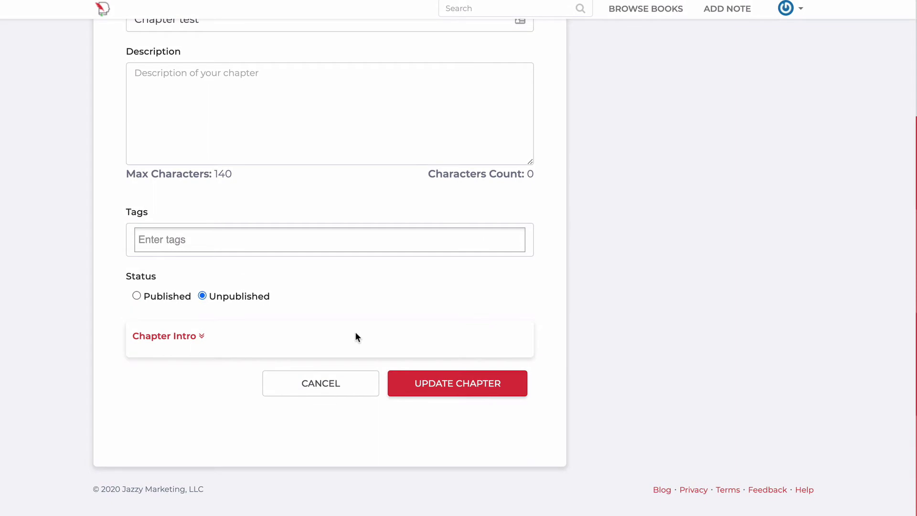
{"action": "left_click", "coordinate": [431, 391]}
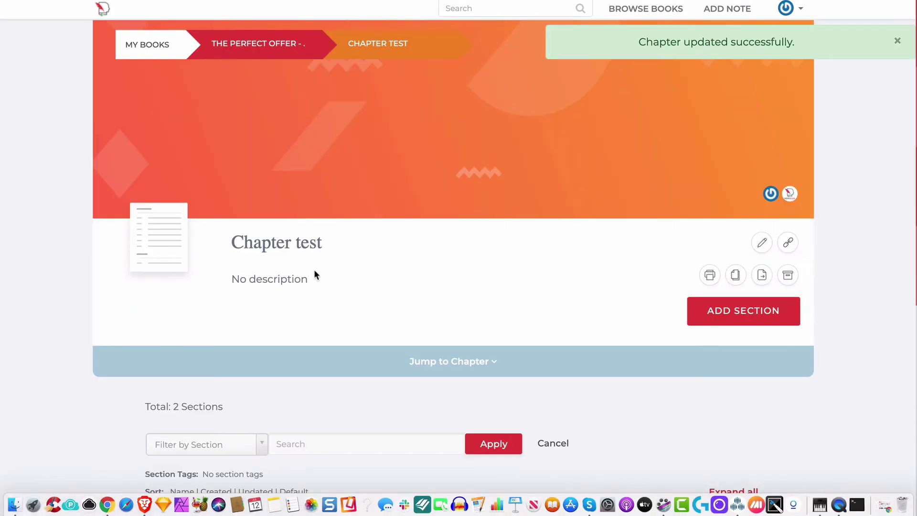
Look over the "Chapter test" page and return to the chapter list of "The Perfect Offer - How To"
{"action": "scroll", "coordinate": [353, 234], "scroll_direction": "down", "scroll_amount": 5}
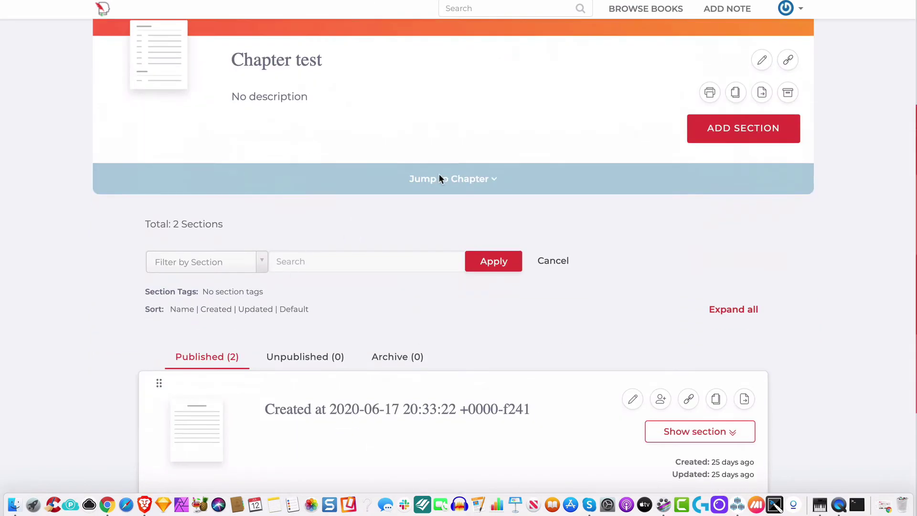
{"action": "scroll", "coordinate": [282, 206], "scroll_direction": "up", "scroll_amount": 3}
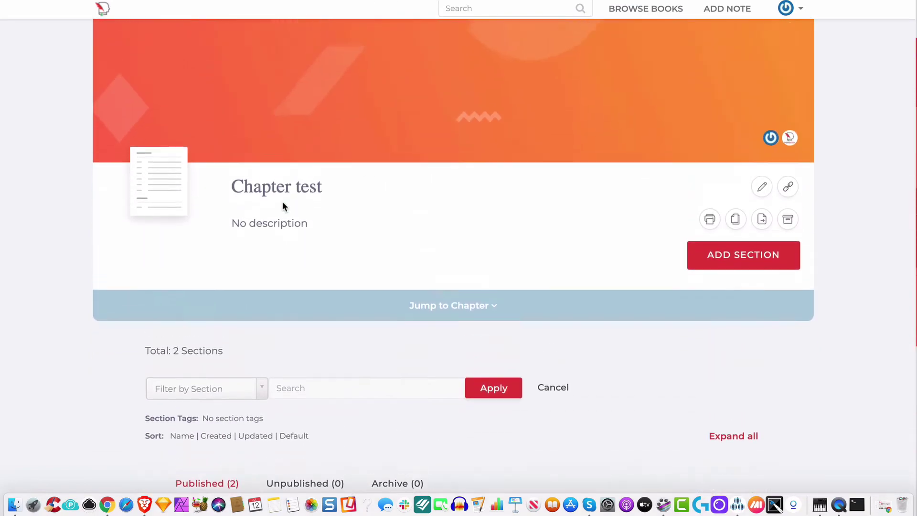
{"action": "scroll", "coordinate": [282, 206], "scroll_direction": "down", "scroll_amount": 7}
{"action": "scroll", "coordinate": [283, 203], "scroll_direction": "up", "scroll_amount": 10}
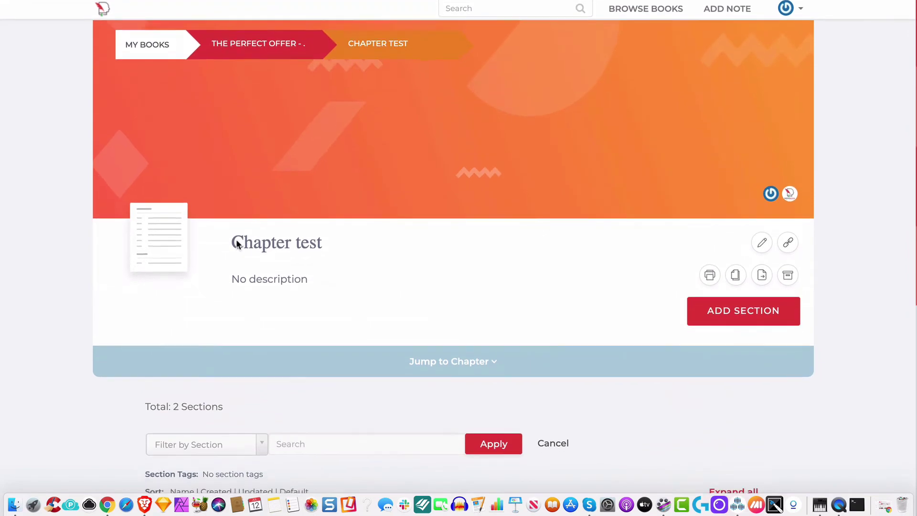
{"action": "left_click", "coordinate": [258, 43]}
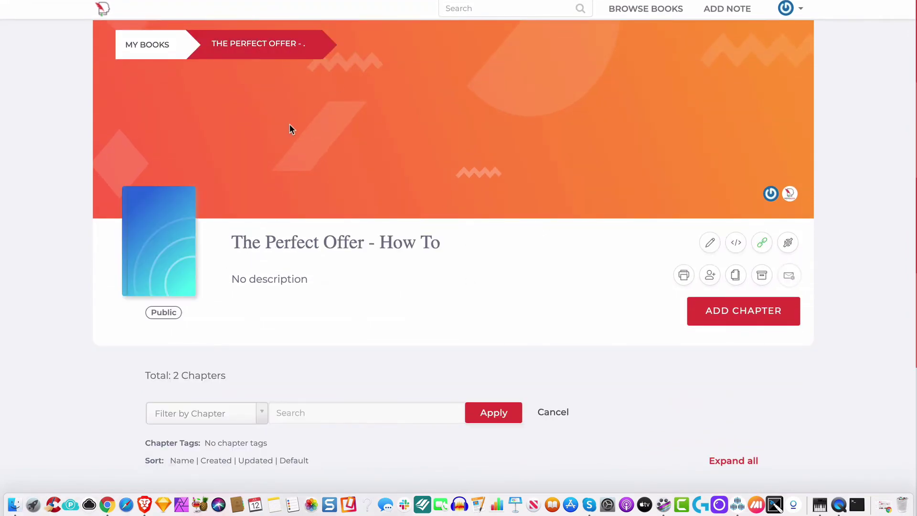
{"action": "scroll", "coordinate": [290, 125], "scroll_direction": "down", "scroll_amount": 5}
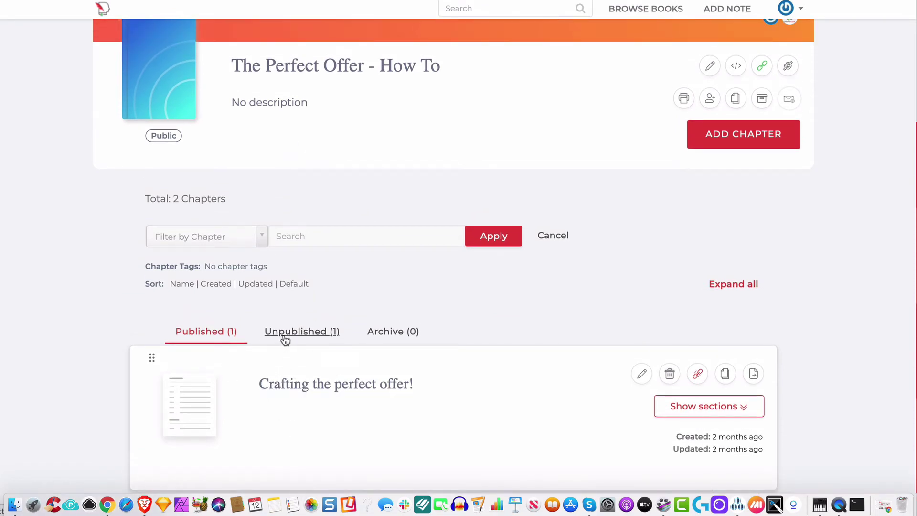
Look through the unpublished chapters of "The Perfect Offer - How To" and open "Chapter test"
{"action": "scroll", "coordinate": [486, 423], "scroll_direction": "up", "scroll_amount": 4}
{"action": "scroll", "coordinate": [486, 423], "scroll_direction": "down", "scroll_amount": 5}
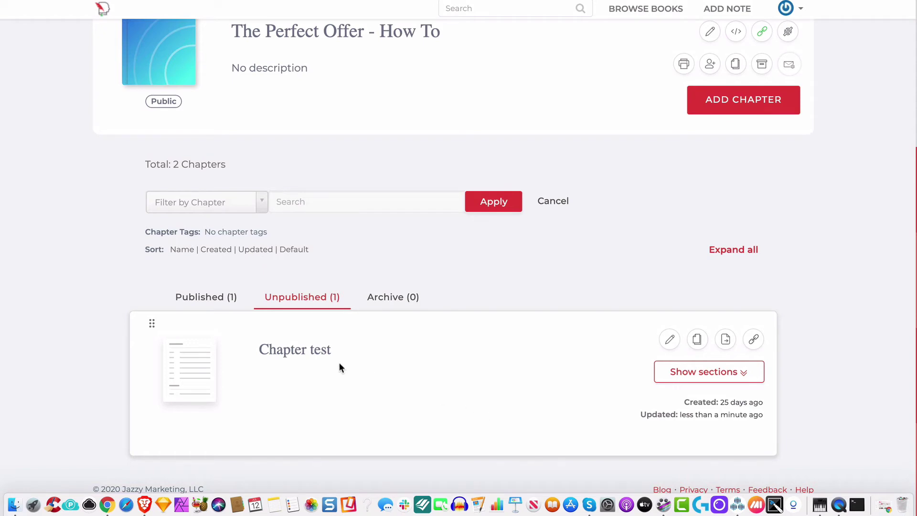
{"action": "left_click", "coordinate": [291, 356]}
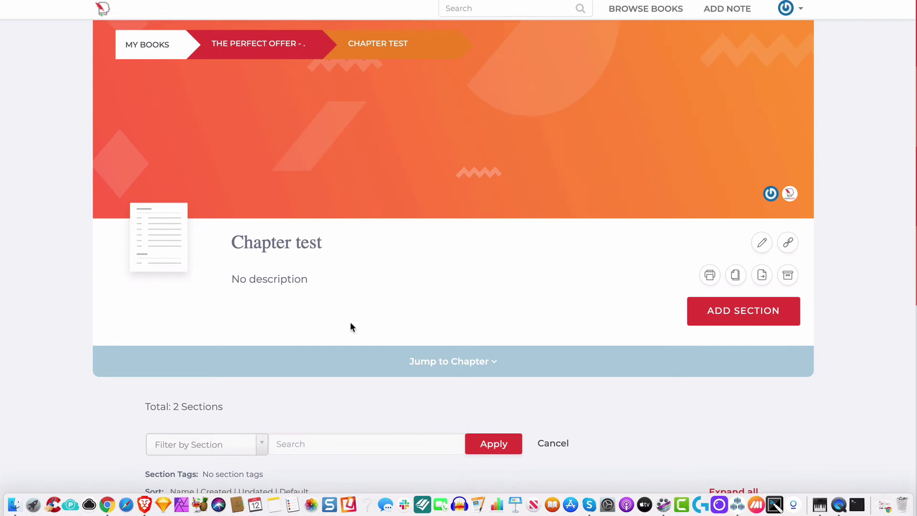
From the public profile, open "The Perfect Offer - How To" in a new tab and review its public chapter list
{"action": "scroll", "coordinate": [348, 324], "scroll_direction": "down", "scroll_amount": 7}
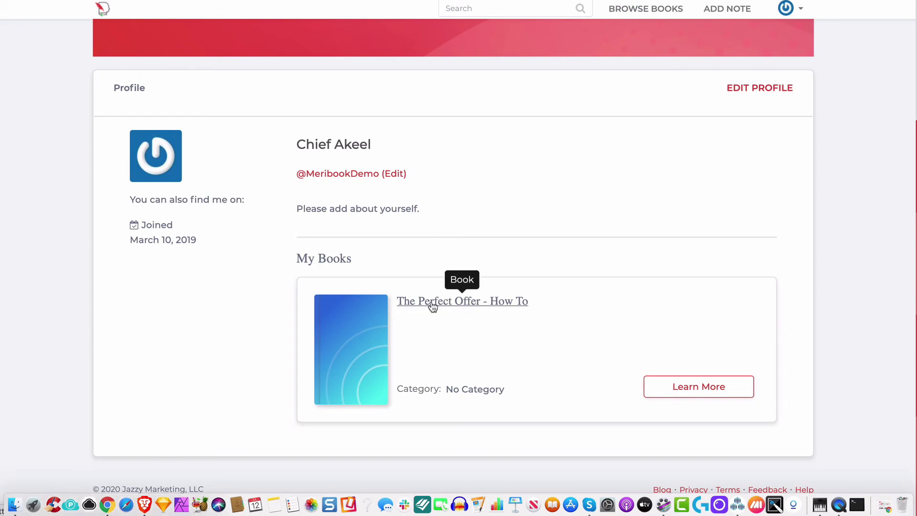
{"action": "right_click", "coordinate": [448, 304]}
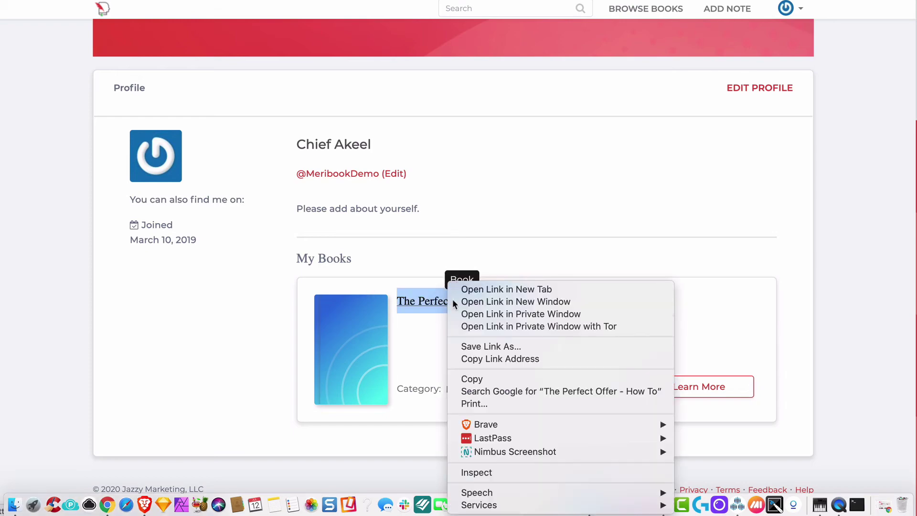
{"action": "left_click", "coordinate": [538, 288]}
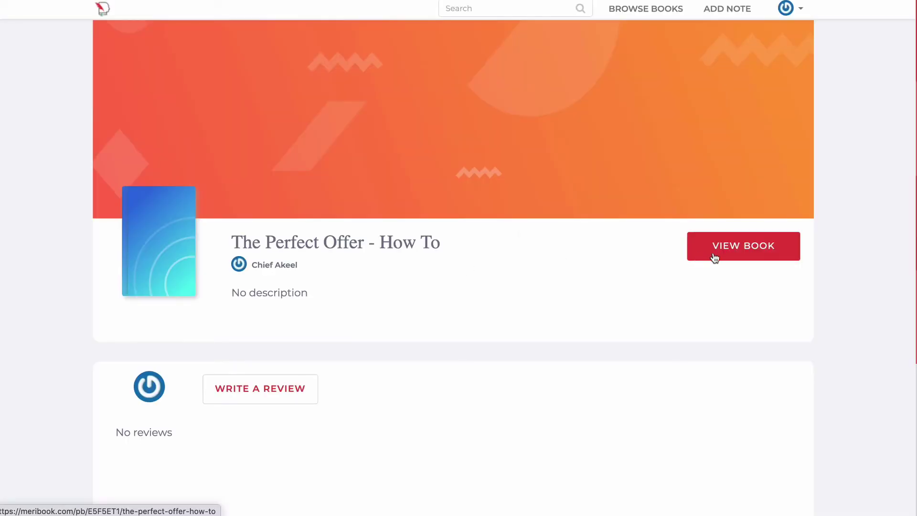
{"action": "scroll", "coordinate": [321, 192], "scroll_direction": "up", "scroll_amount": 4}
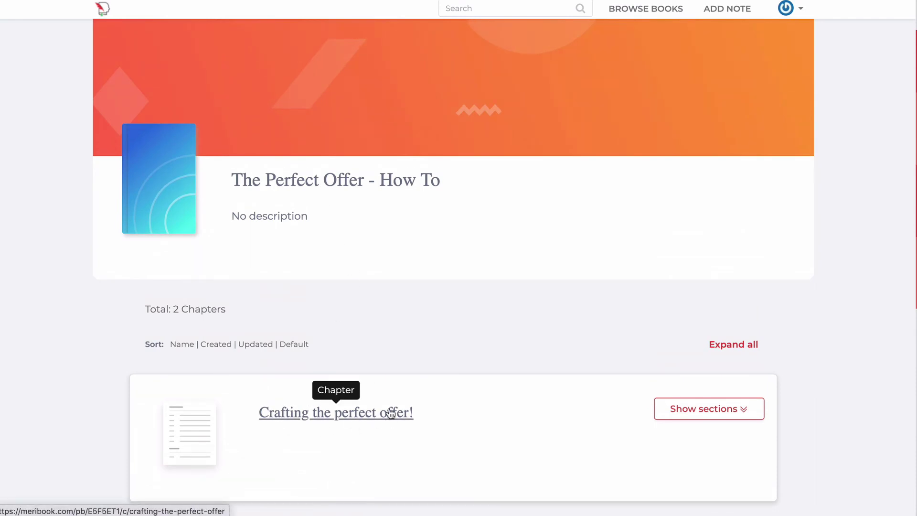
{"action": "scroll", "coordinate": [435, 324], "scroll_direction": "down", "scroll_amount": 6}
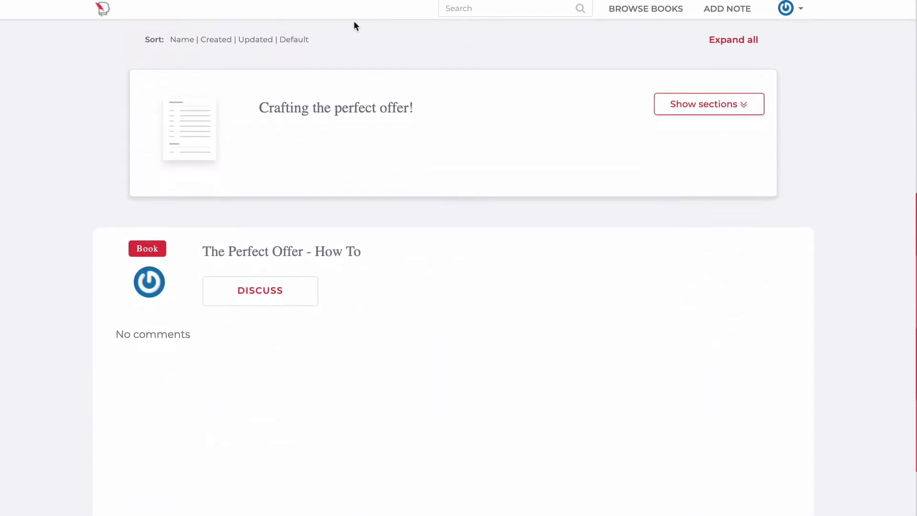
{"action": "scroll", "coordinate": [234, 164], "scroll_direction": "up", "scroll_amount": 1}
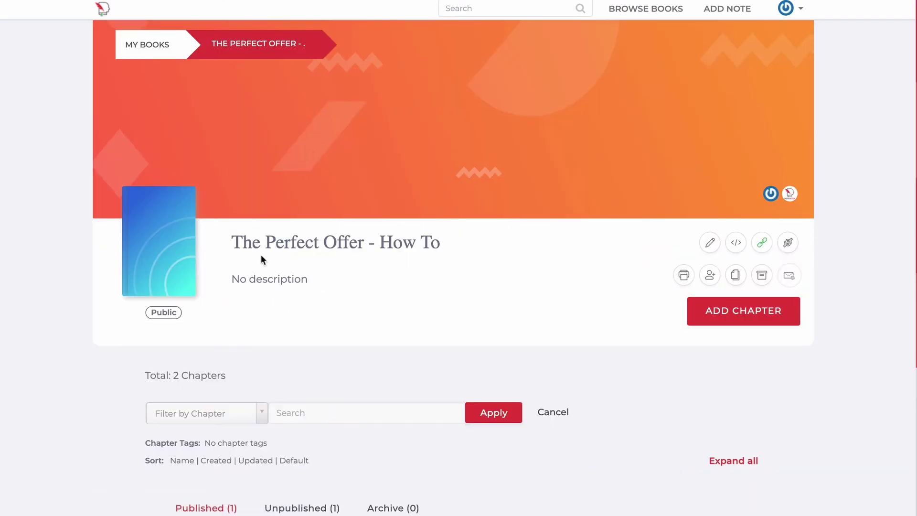
Check the chapter total and published chapters on the owner's page of "The Perfect Offer - How To"
{"action": "scroll", "coordinate": [261, 259], "scroll_direction": "down", "scroll_amount": 3}
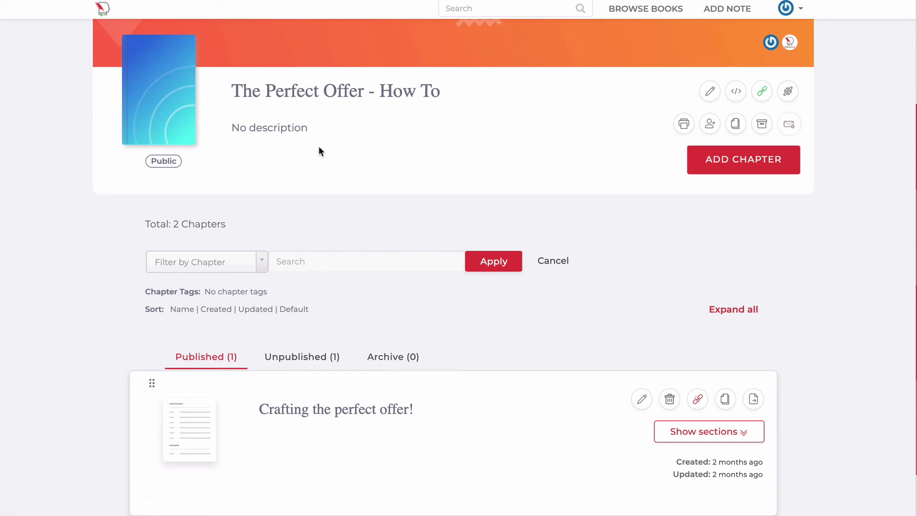
{"action": "triple_click", "coordinate": [199, 222]}
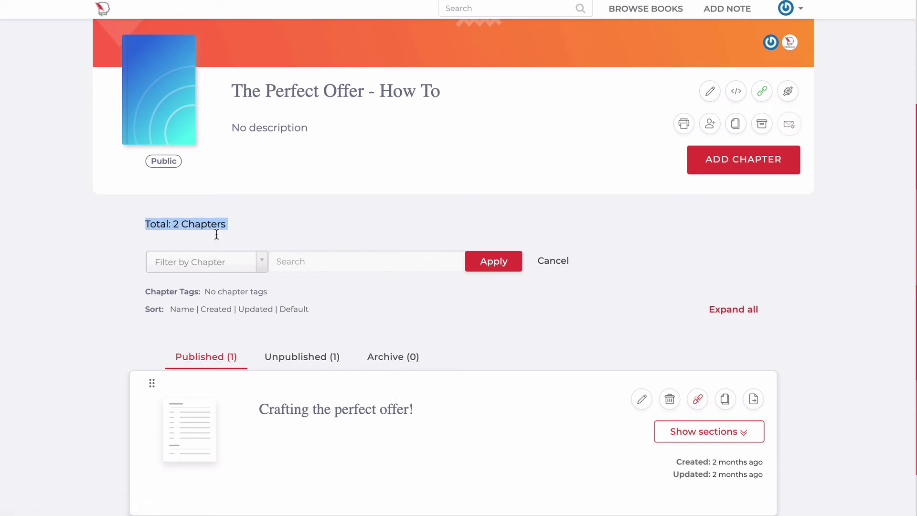
{"action": "scroll", "coordinate": [321, 348], "scroll_direction": "down", "scroll_amount": 1}
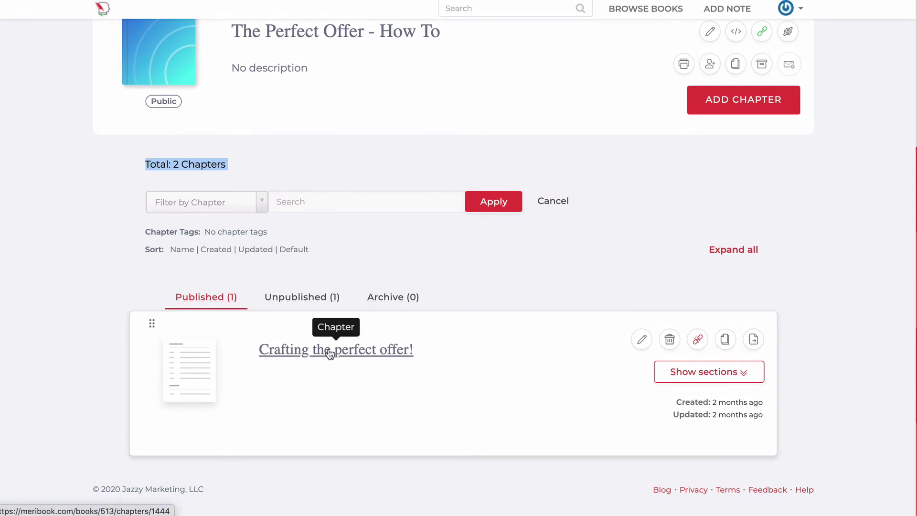
{"action": "left_click", "coordinate": [319, 367]}
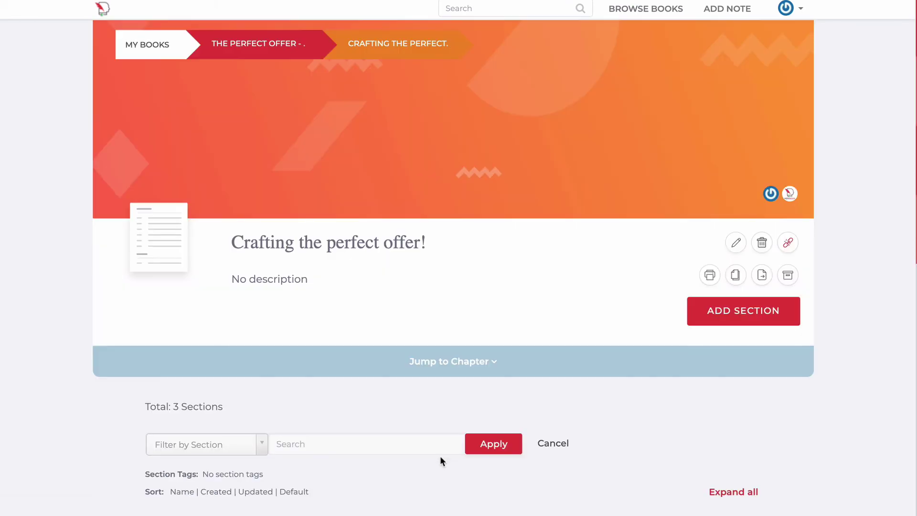
{"action": "scroll", "coordinate": [440, 459], "scroll_direction": "down", "scroll_amount": 5}
{"action": "scroll", "coordinate": [440, 455], "scroll_direction": "down", "scroll_amount": 5}
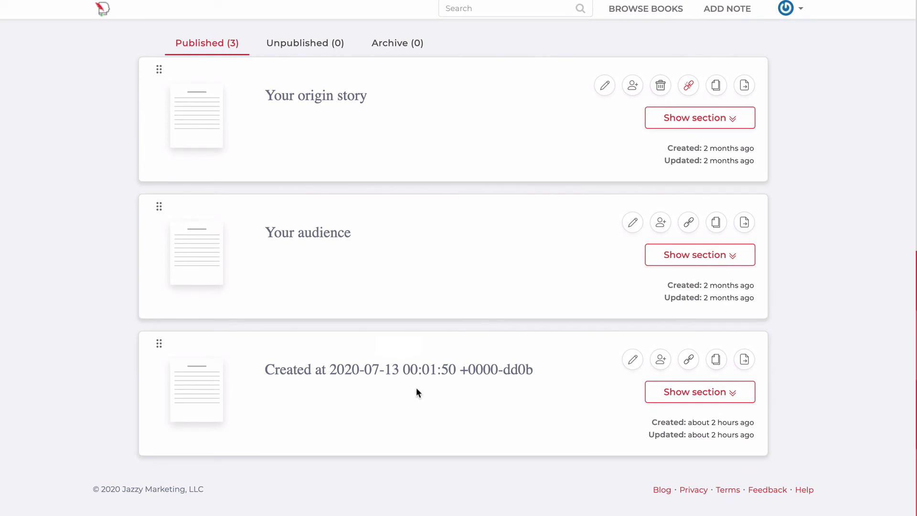
{"action": "left_click", "coordinate": [376, 372]}
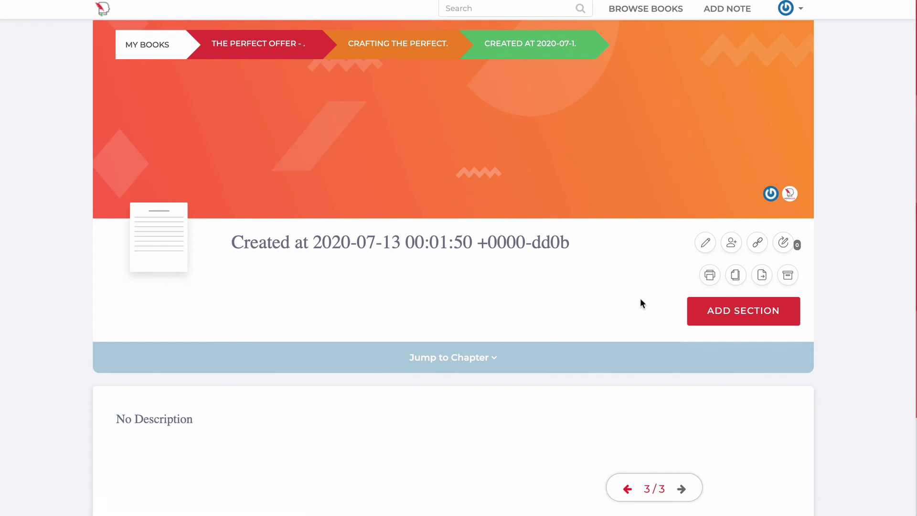
Edit the "Created at 2020-07-13" section, turn off its Publish setting and save it
{"action": "left_click", "coordinate": [705, 242]}
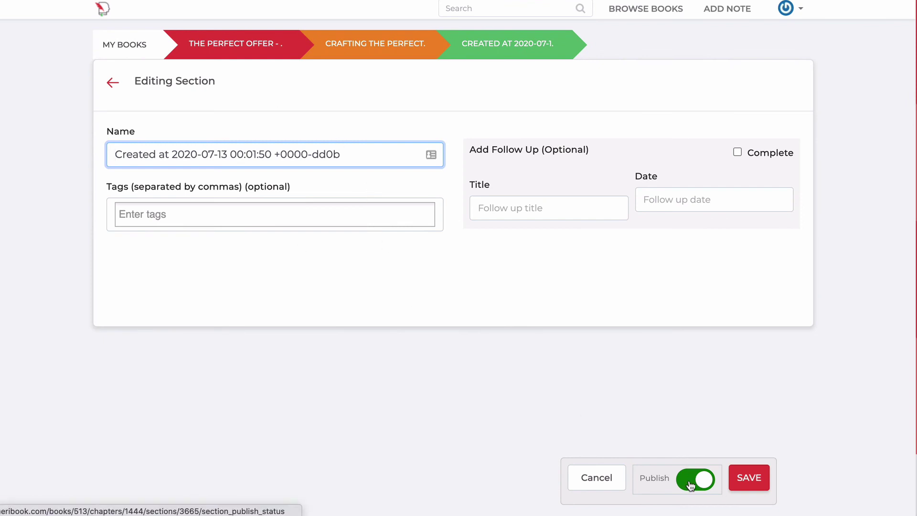
{"action": "scroll", "coordinate": [745, 489], "scroll_direction": "down", "scroll_amount": 5}
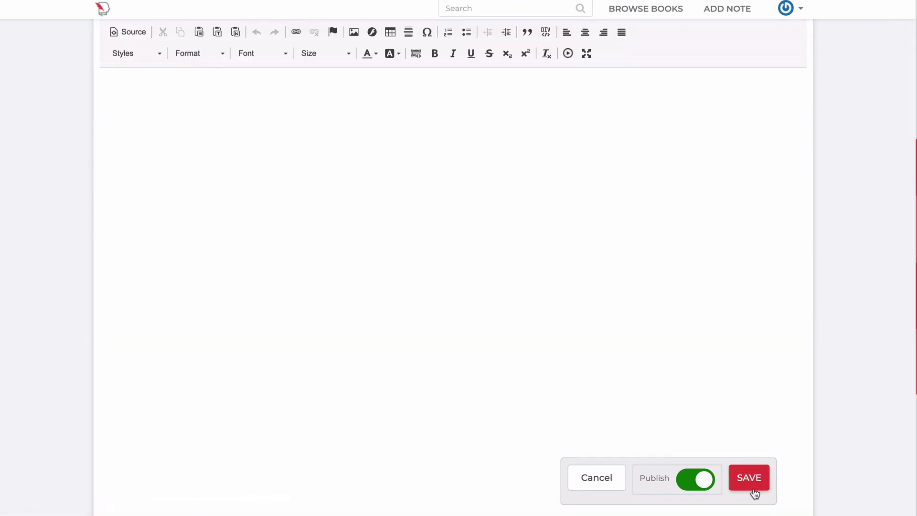
{"action": "left_click", "coordinate": [684, 487]}
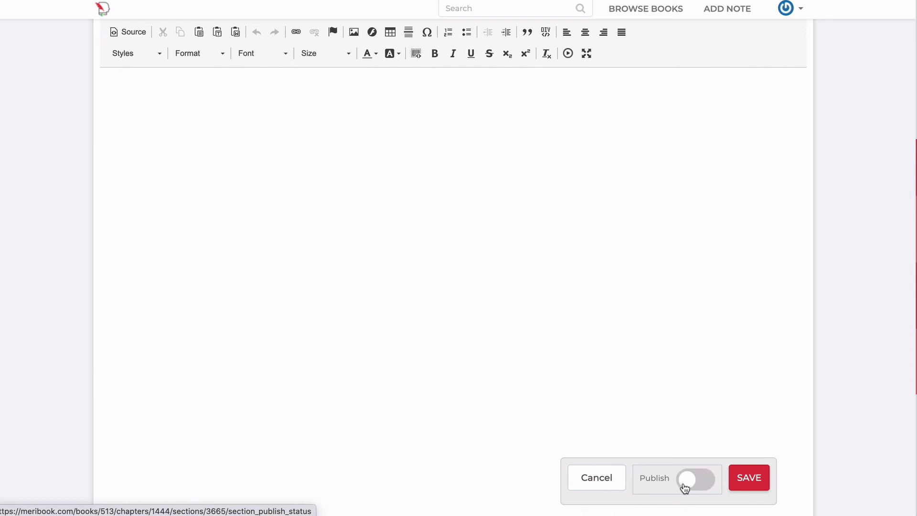
{"action": "left_click", "coordinate": [753, 483]}
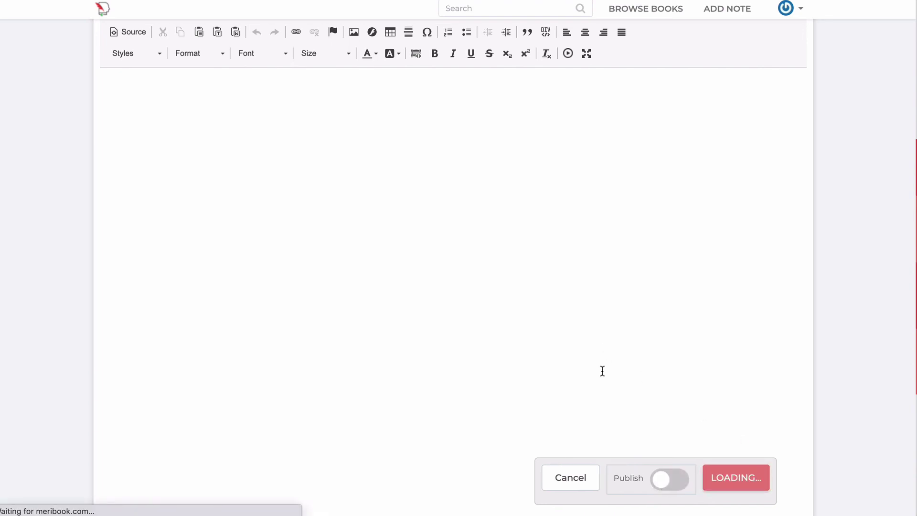
{"action": "scroll", "coordinate": [603, 371], "scroll_direction": "up", "scroll_amount": 5}
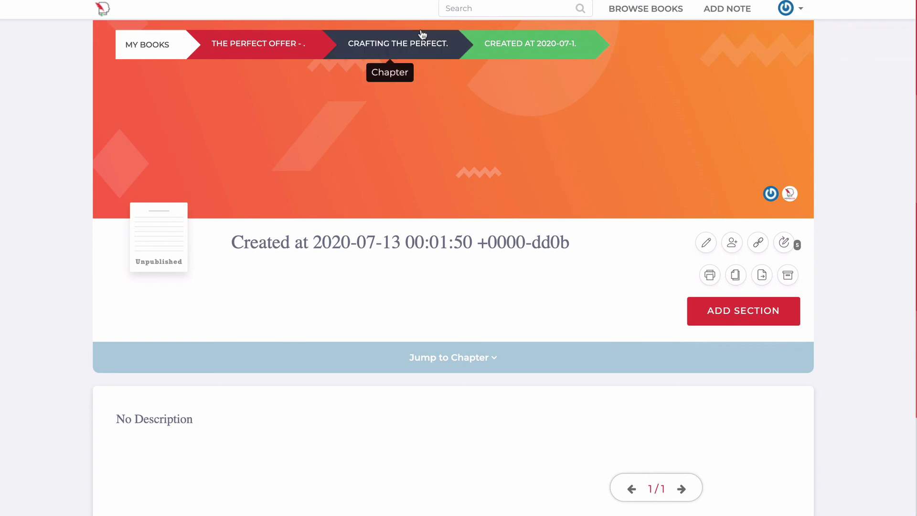
Return to the chapter "Crafting the perfect offer!" and compare its published and unpublished section lists
{"action": "left_click", "coordinate": [420, 47]}
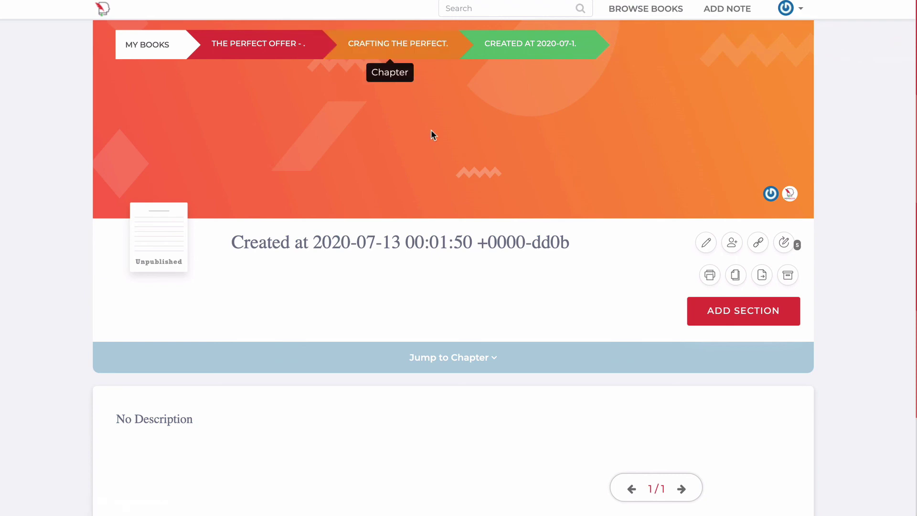
{"action": "scroll", "coordinate": [431, 135], "scroll_direction": "down", "scroll_amount": 8}
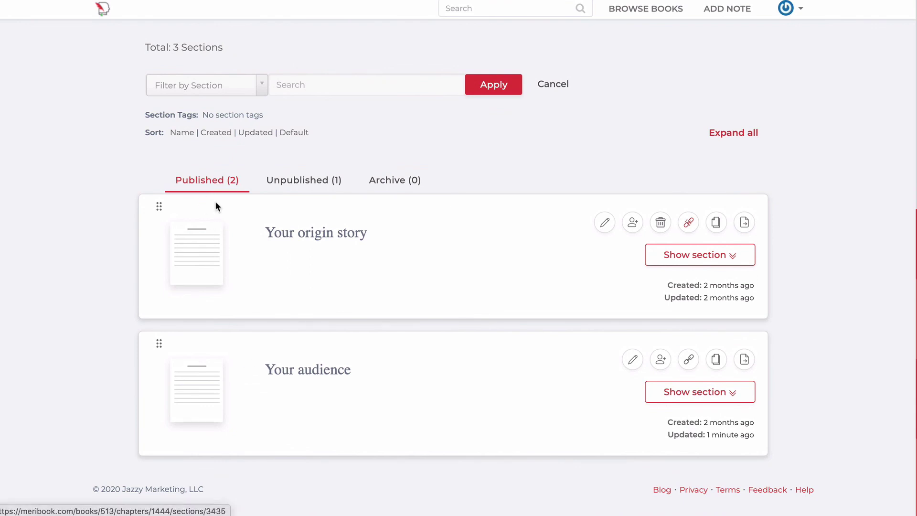
{"action": "left_click", "coordinate": [304, 185]}
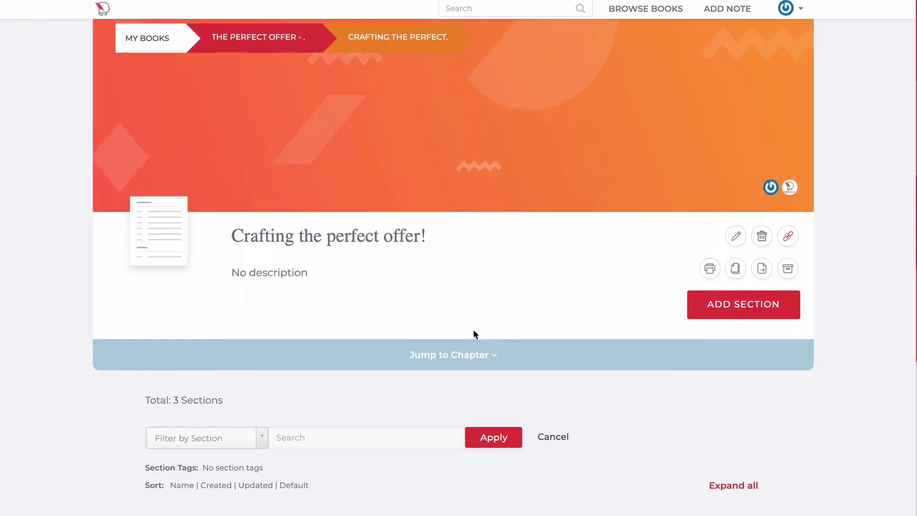
{"action": "scroll", "coordinate": [474, 328], "scroll_direction": "down", "scroll_amount": 5}
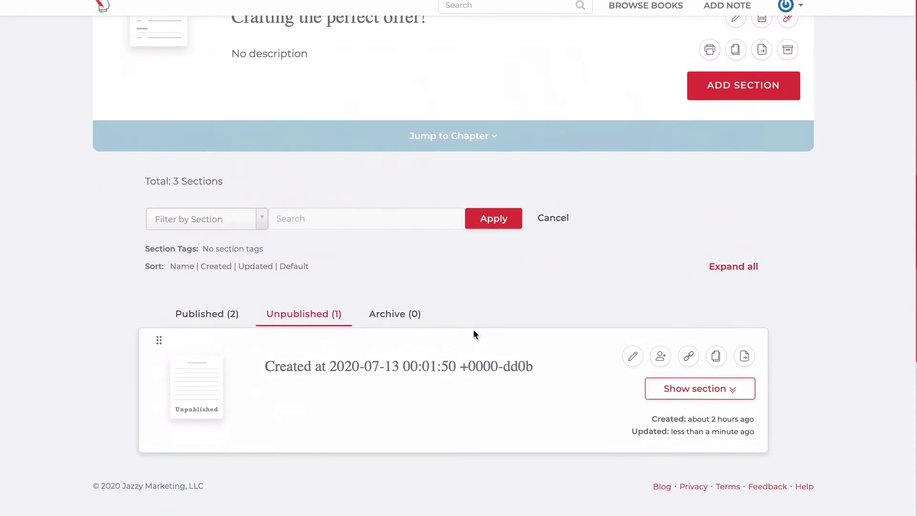
Open the unpublished "Created at 2020-07-13" section and archive it
{"action": "left_click", "coordinate": [407, 370]}
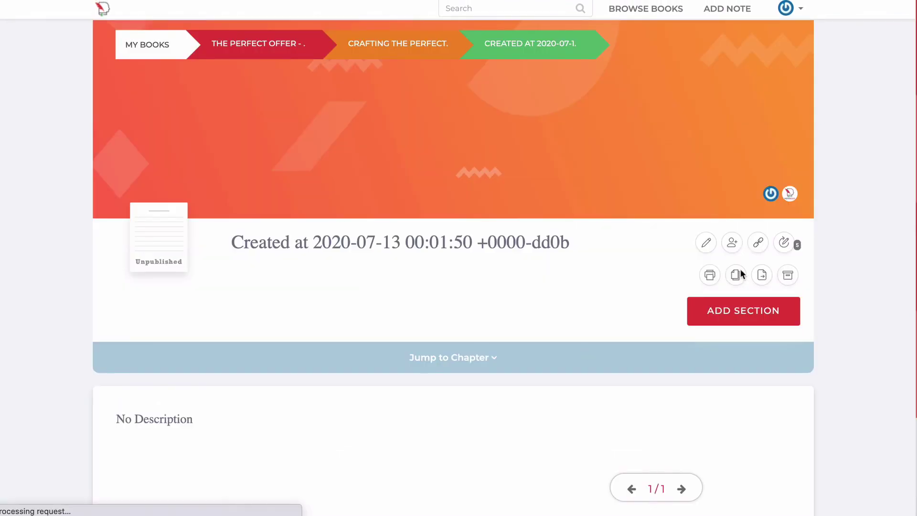
{"action": "left_click", "coordinate": [789, 276]}
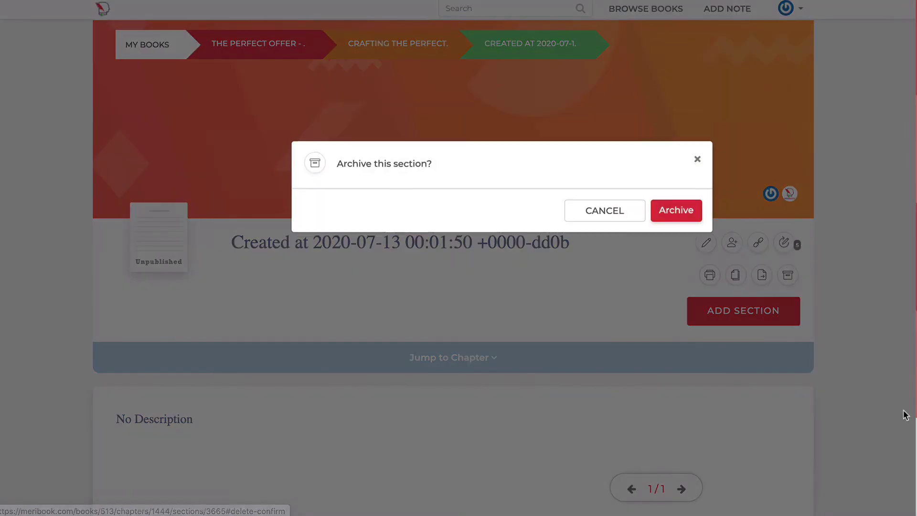
{"action": "left_click", "coordinate": [679, 218]}
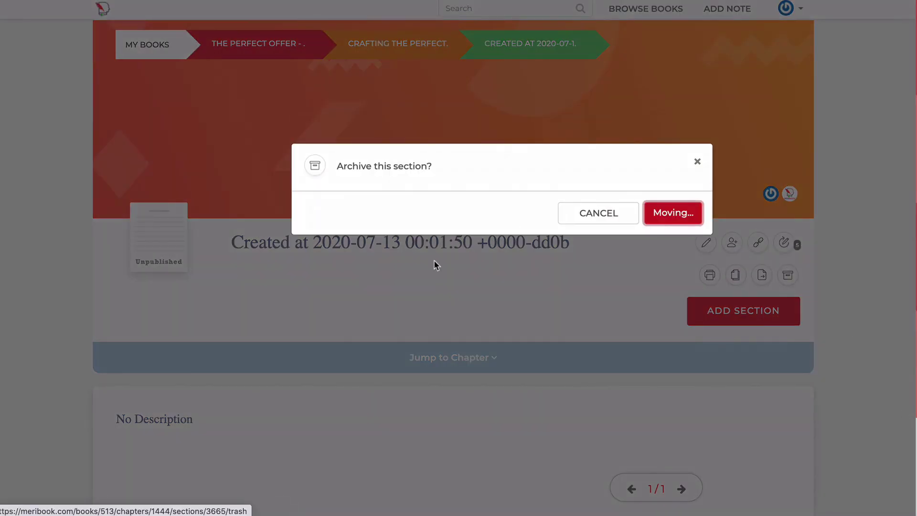